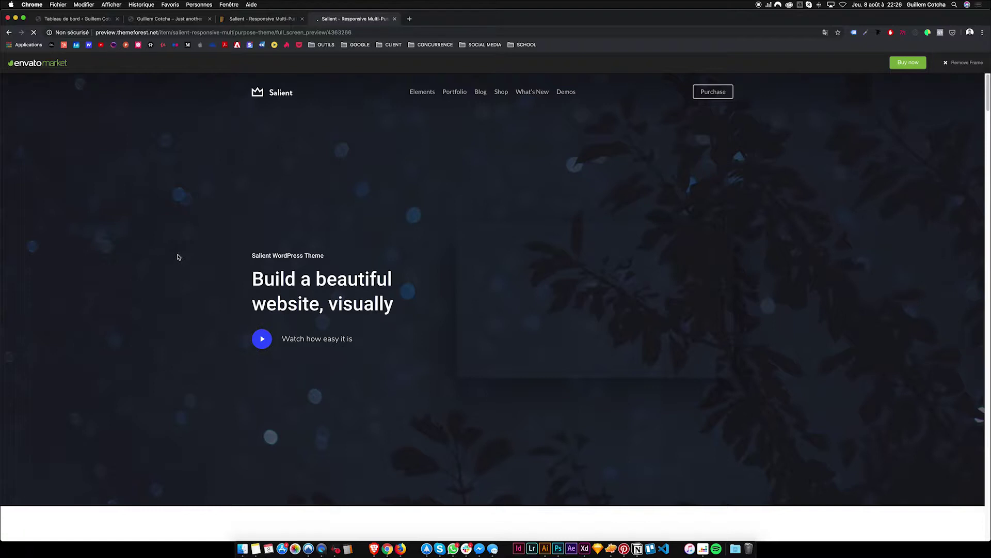
Step: Look at the site's public home page, and open the theme management page in the WordPress admin
click(171, 20)
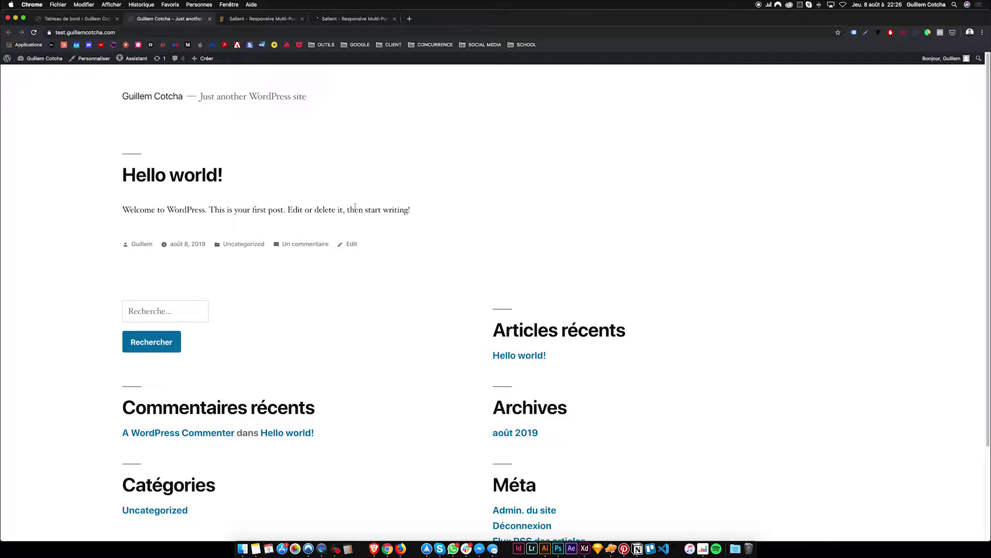
click(77, 19)
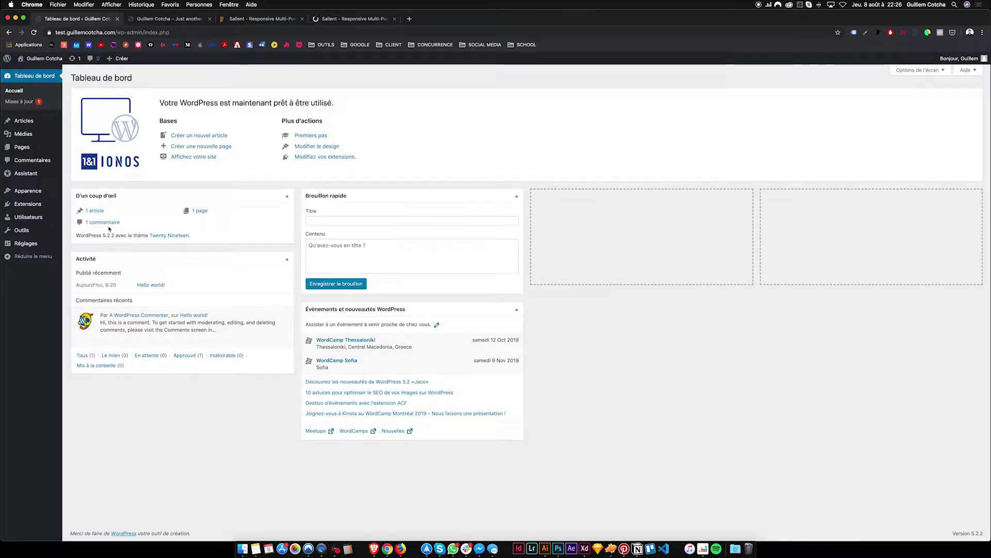
mouse_move(40, 196)
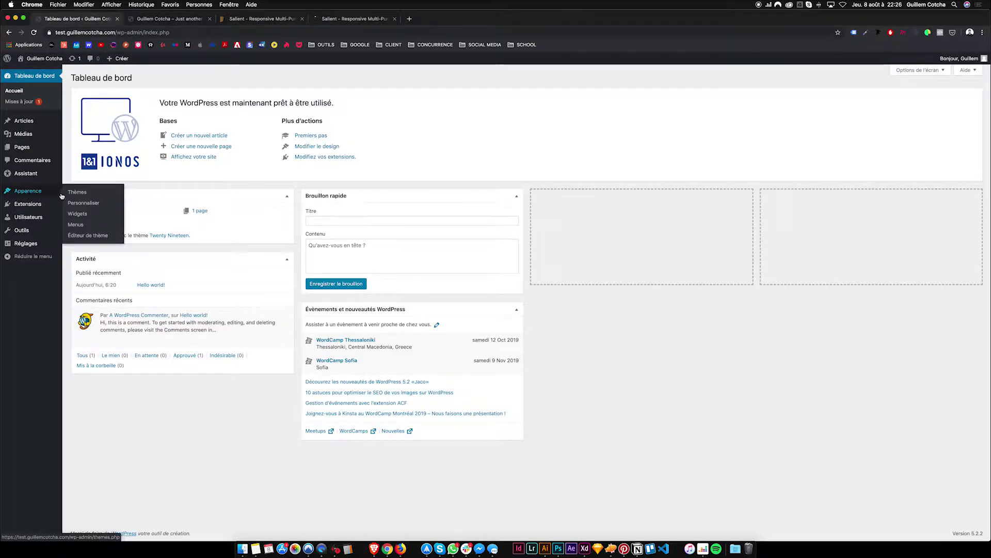
click(77, 193)
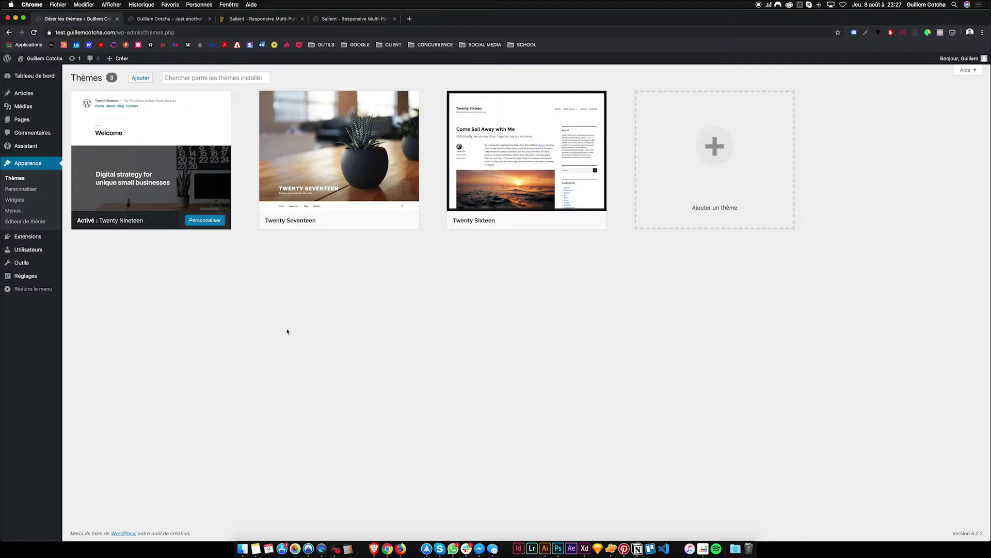
Step: Check the Regular License price on the Salient theme's ThemeForest item page
click(343, 19)
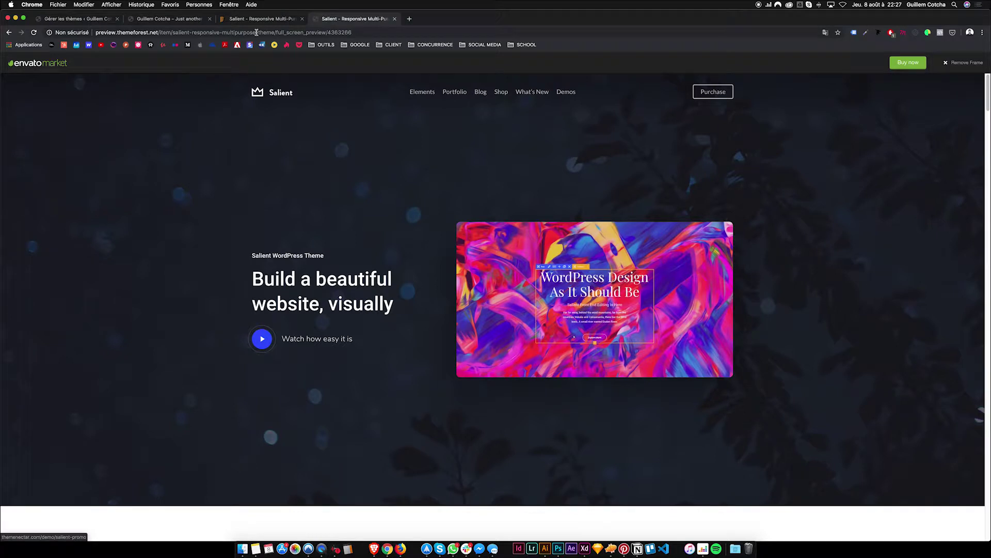
key(ctrl+shift+Tab)
drag(660, 205, 683, 208)
click(691, 217)
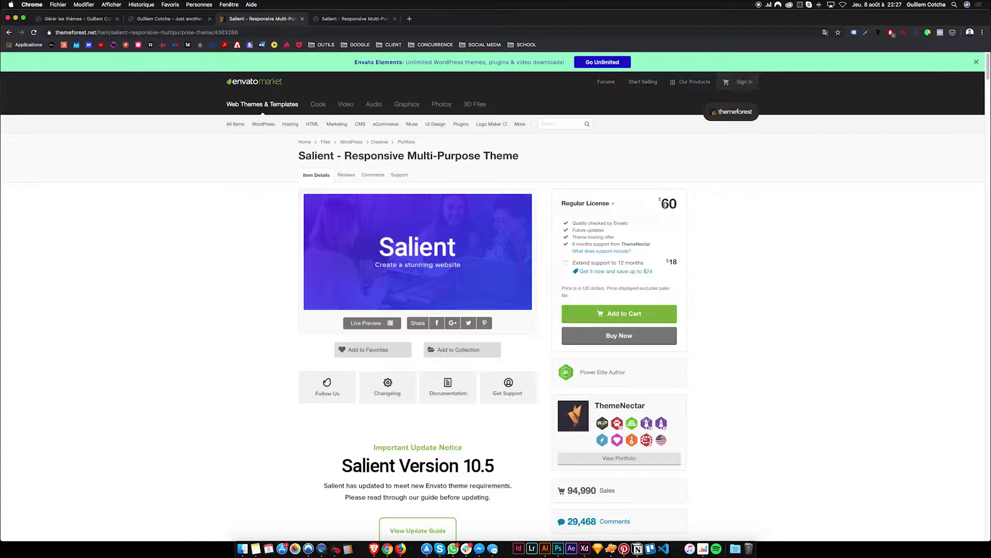
Step: Examine the element and blog layout lists and the installable demos in the Salient theme's live preview
click(356, 19)
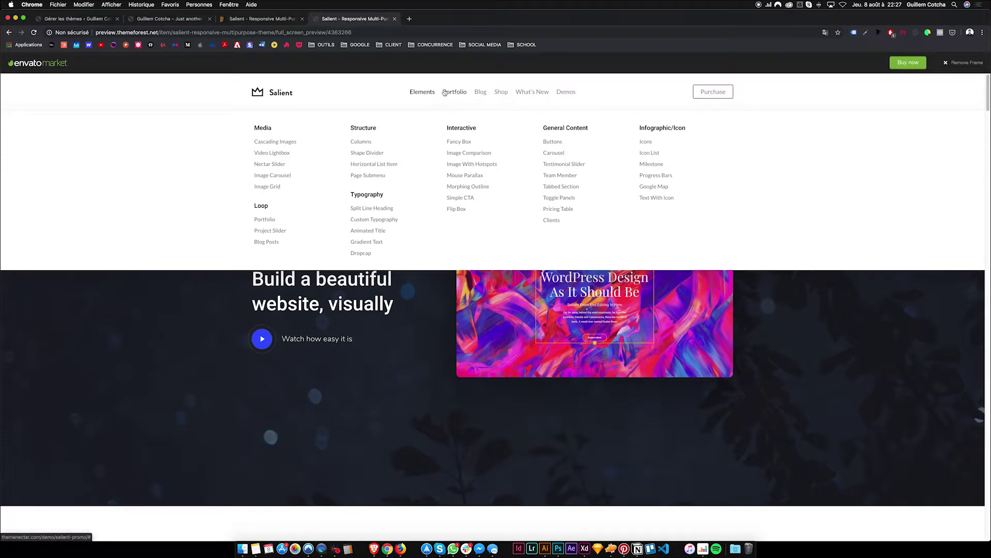
mouse_move(461, 95)
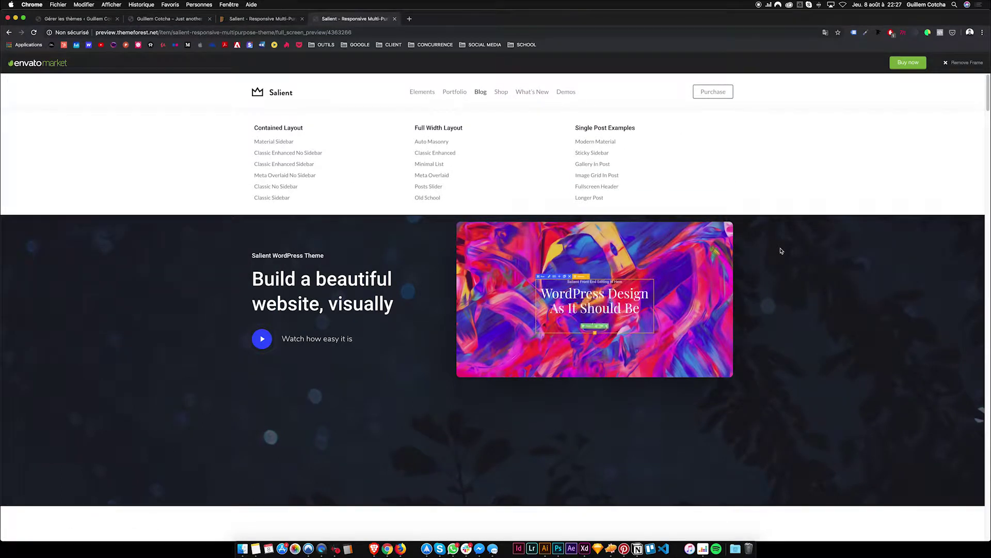
scroll(781, 251, down, 10)
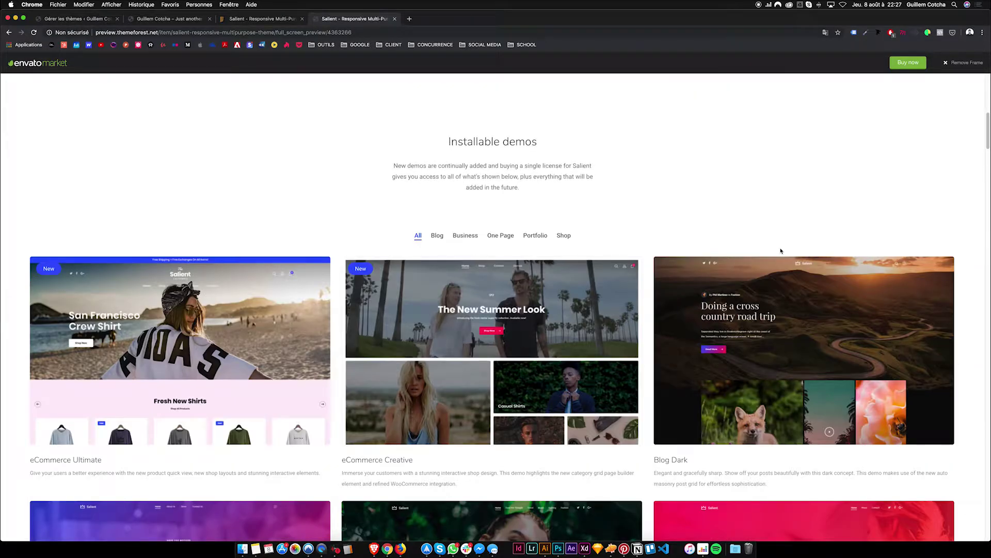
scroll(457, 254, down, 9)
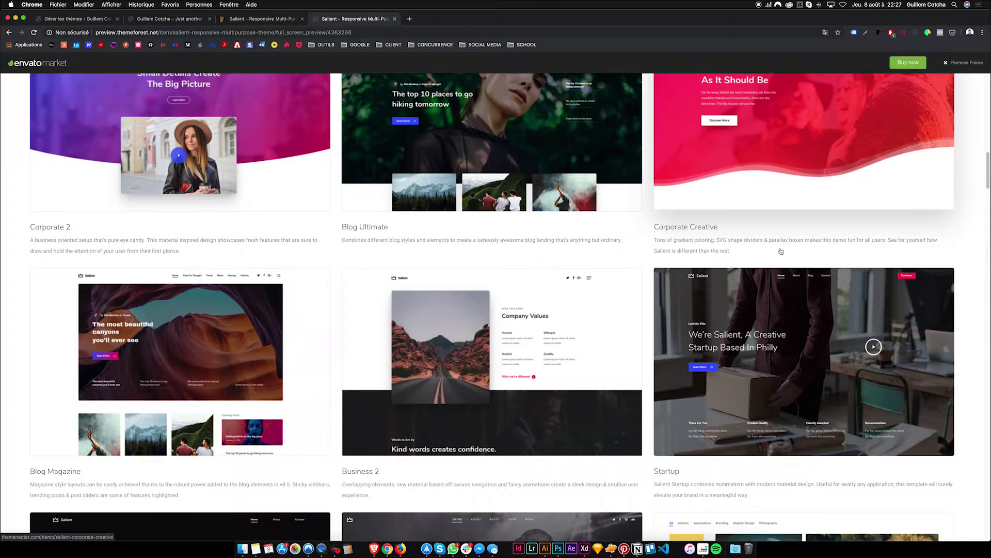
scroll(743, 339, down, 10)
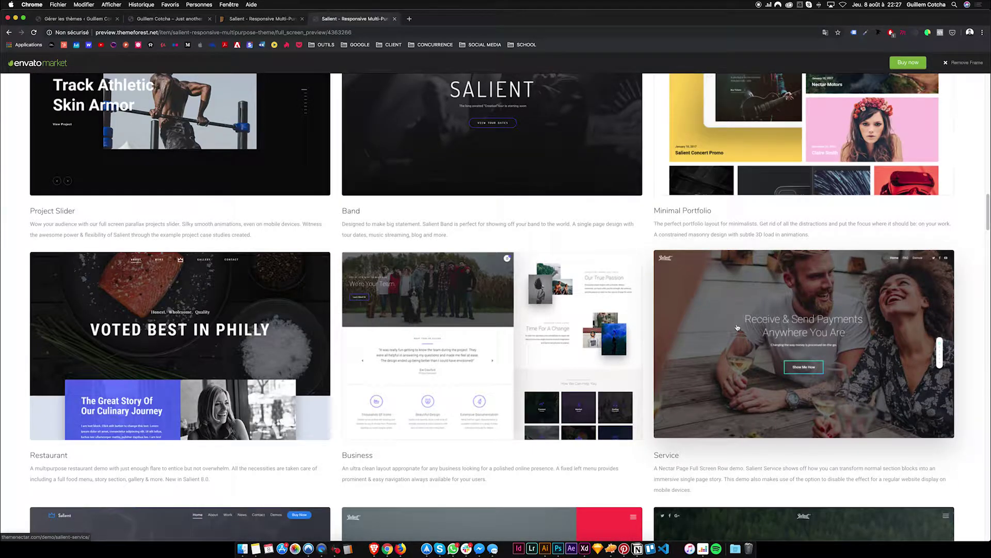
scroll(738, 327, down, 5)
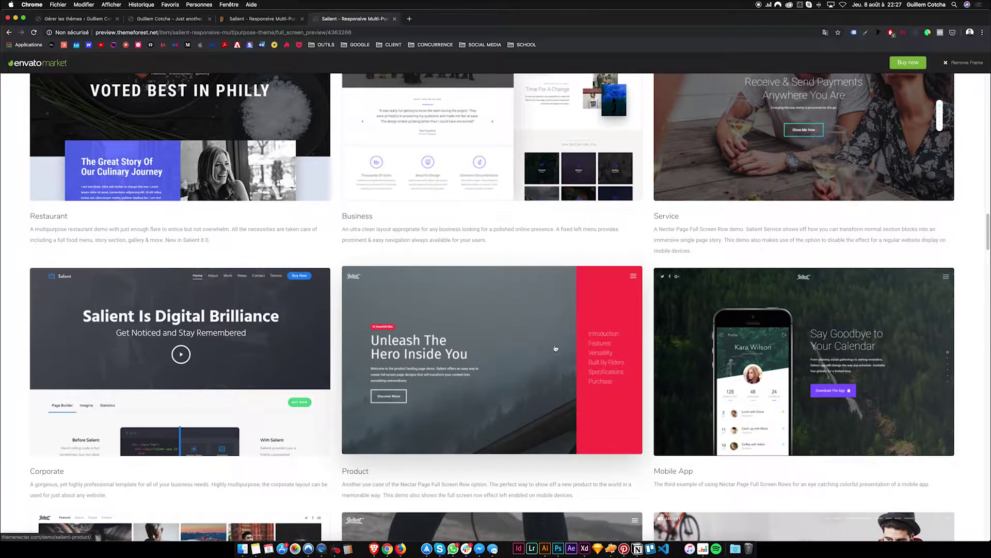
Step: Return to the WordPress theme management page and open the form for uploading a theme in .zip format
click(92, 21)
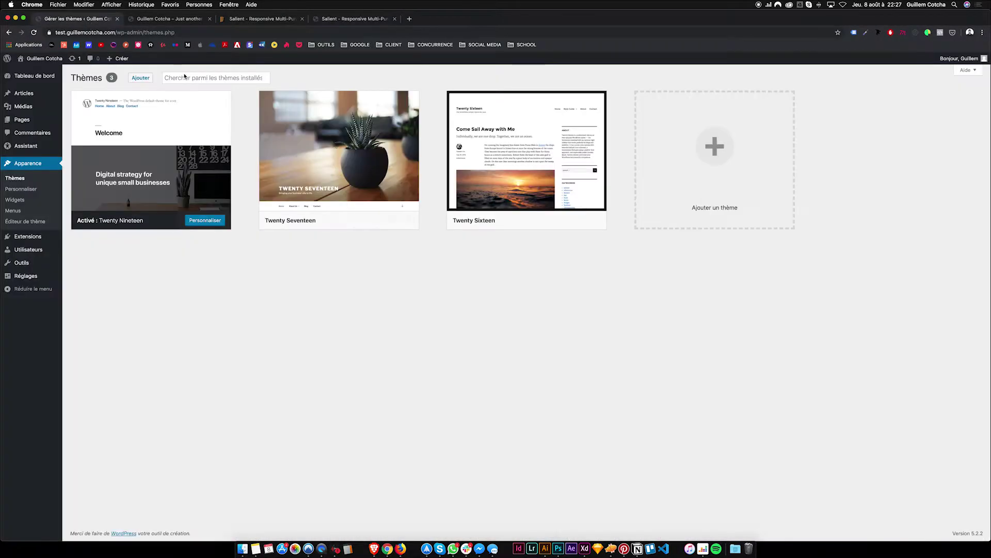
click(141, 77)
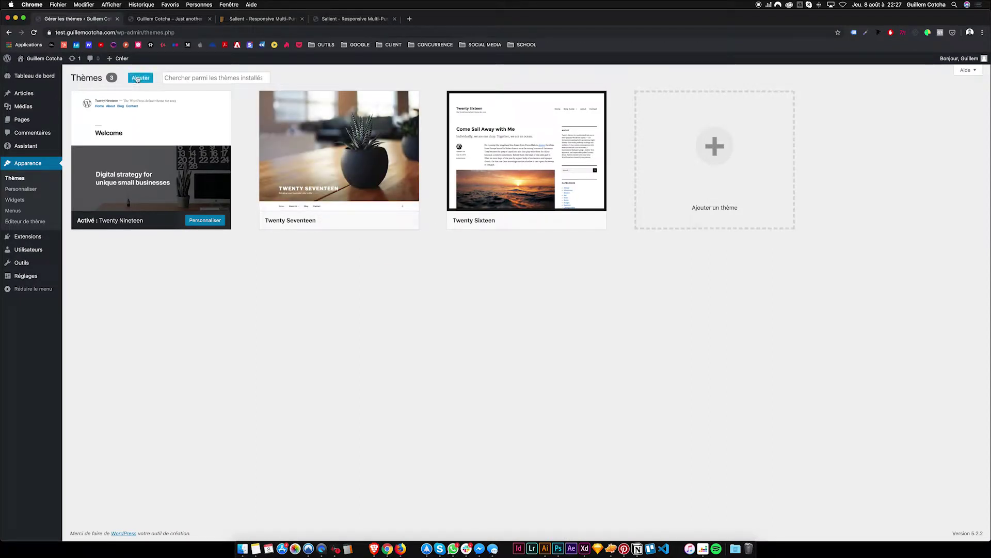
click(173, 79)
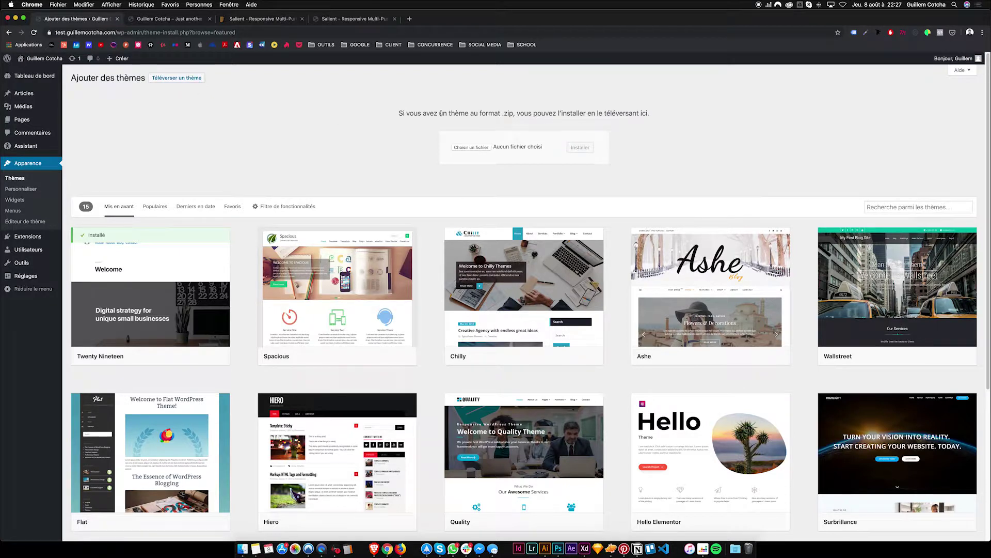
drag(401, 112, 666, 115)
click(670, 123)
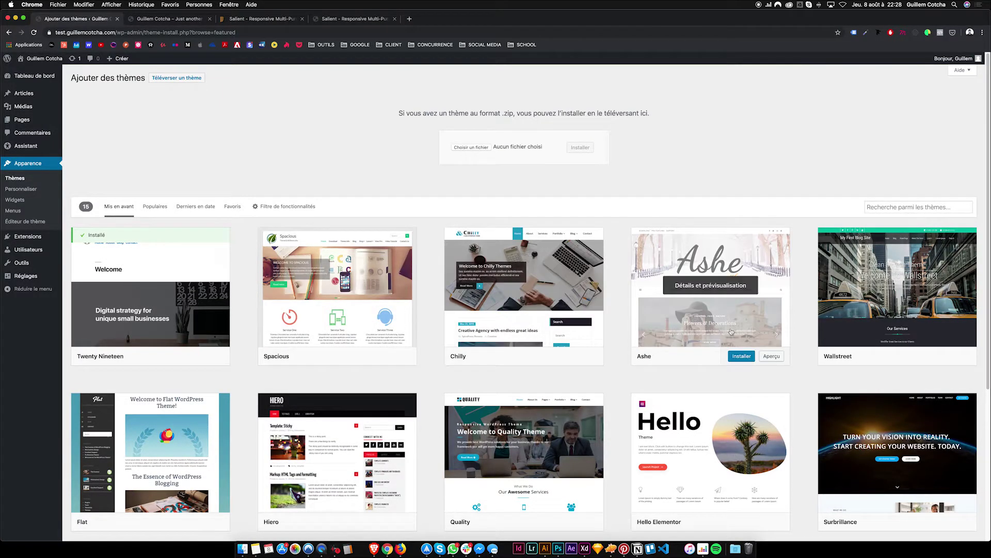
scroll(705, 329, down, 5)
scroll(609, 380, up, 5)
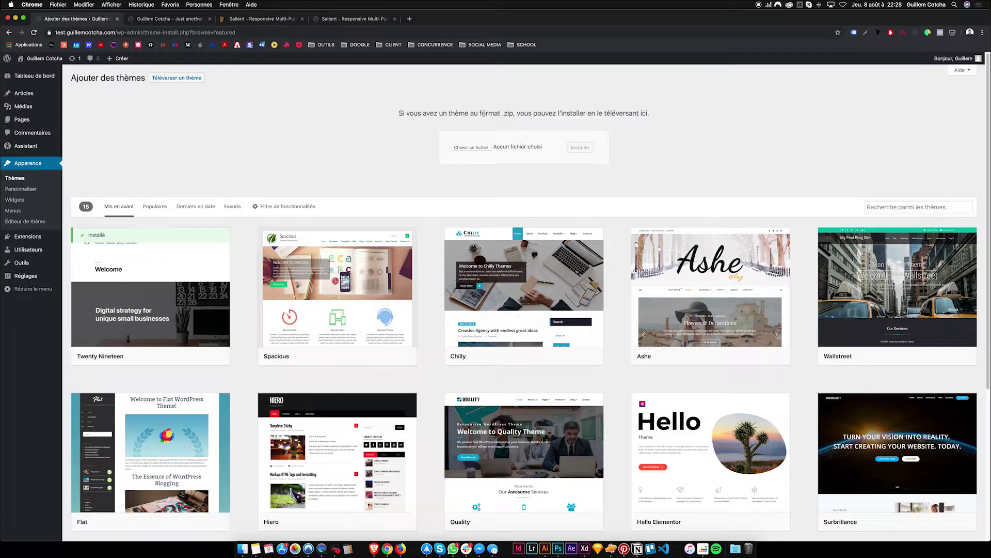
Step: Upload and install SALIENT_ORIGINAL_V10.zip from the THEME folder, and return to the list of installed themes
click(463, 149)
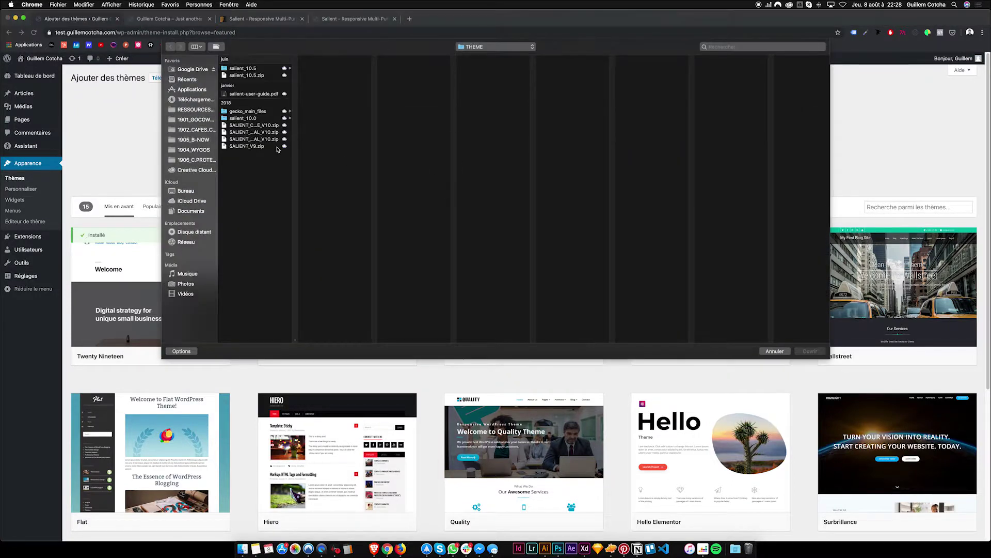
click(261, 140)
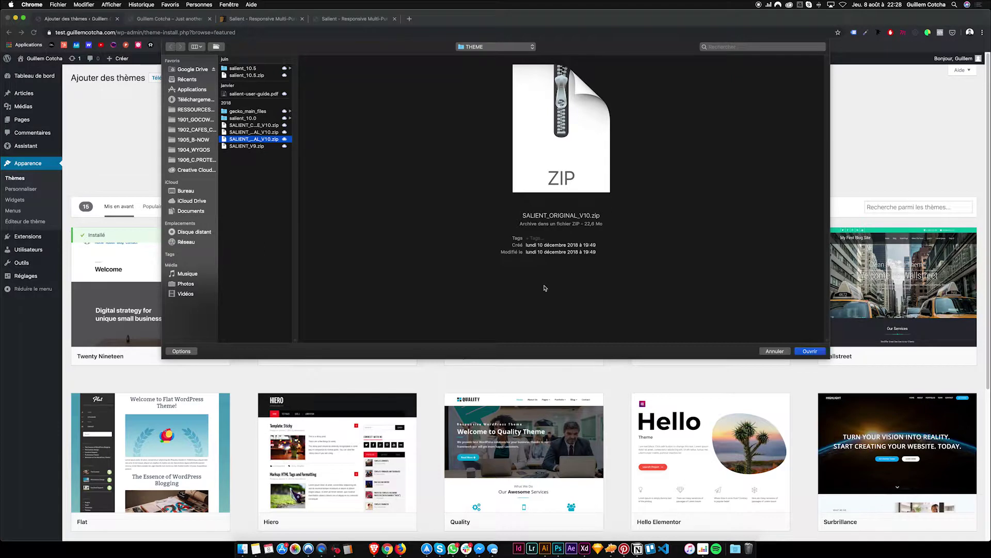
drag(295, 340, 414, 340)
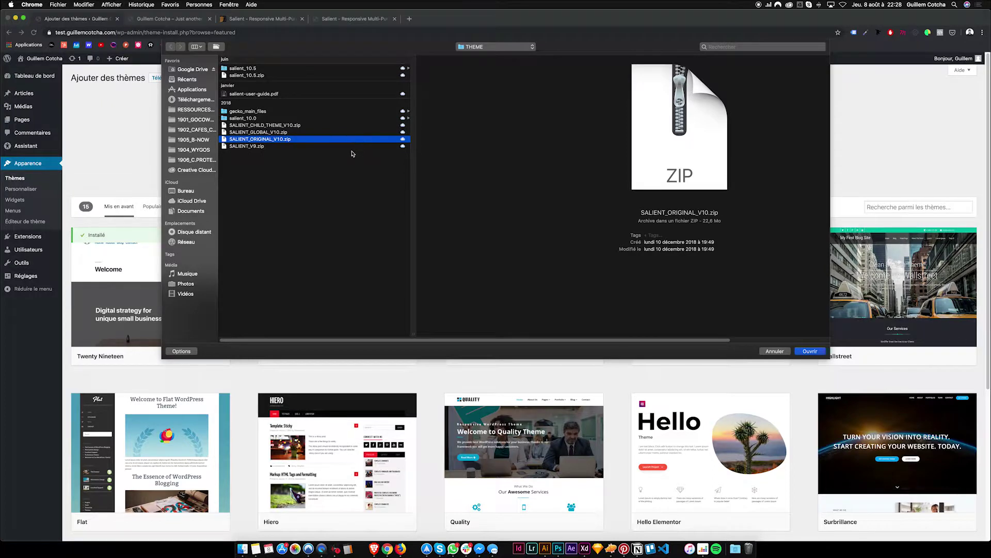
click(810, 351)
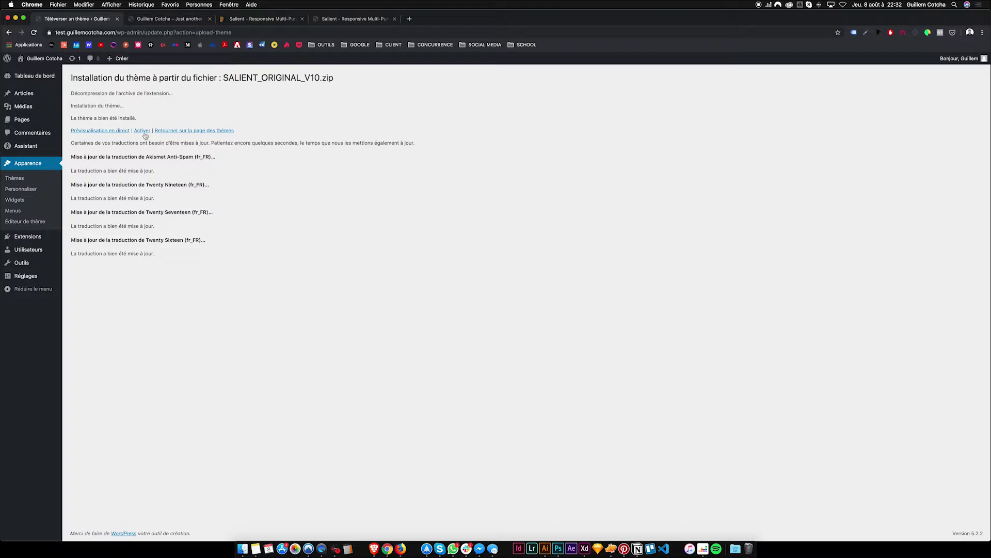
click(16, 179)
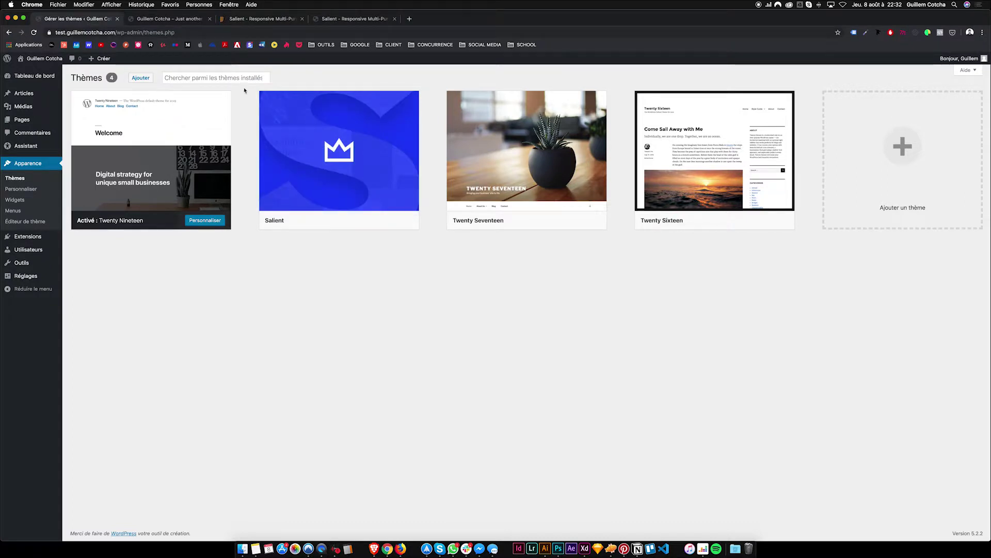
mouse_move(263, 223)
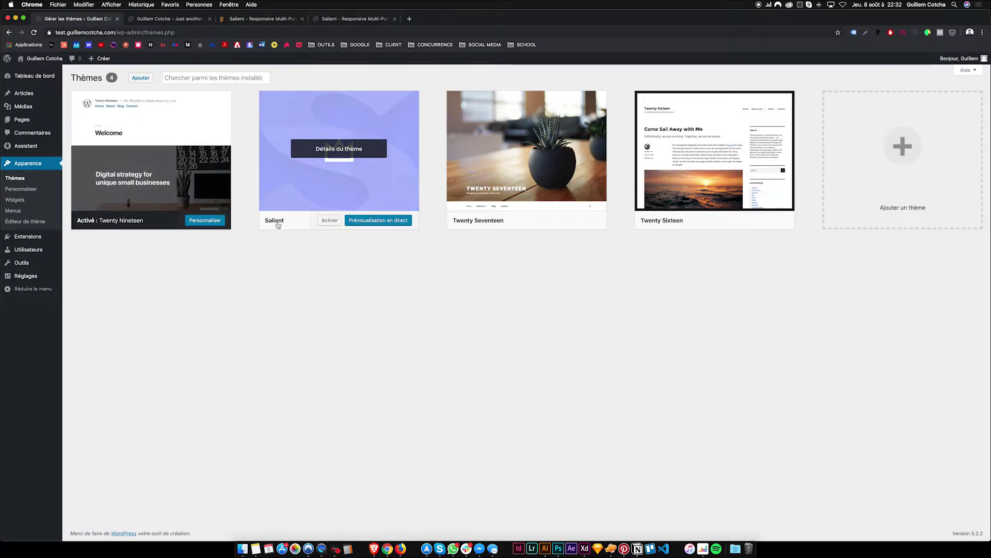
Step: Add another theme by uploading and installing SALIENT_CHILD_THEME_V10.zip from the THEME folder
click(140, 78)
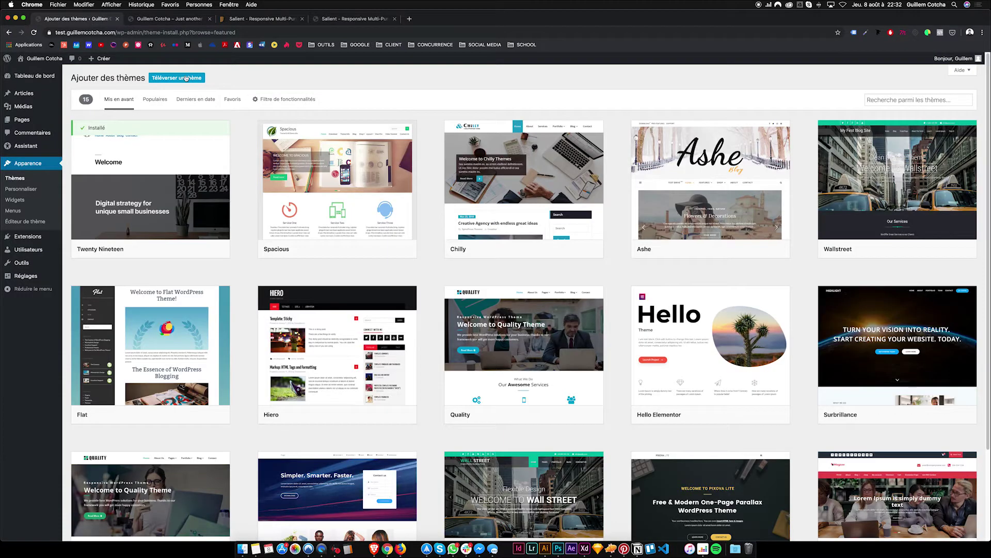
click(176, 78)
click(470, 147)
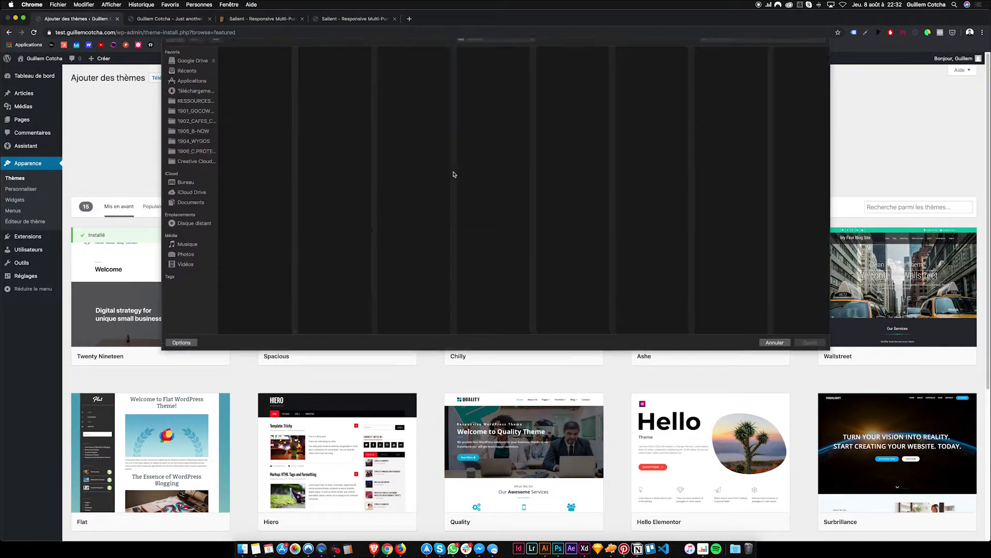
click(255, 126)
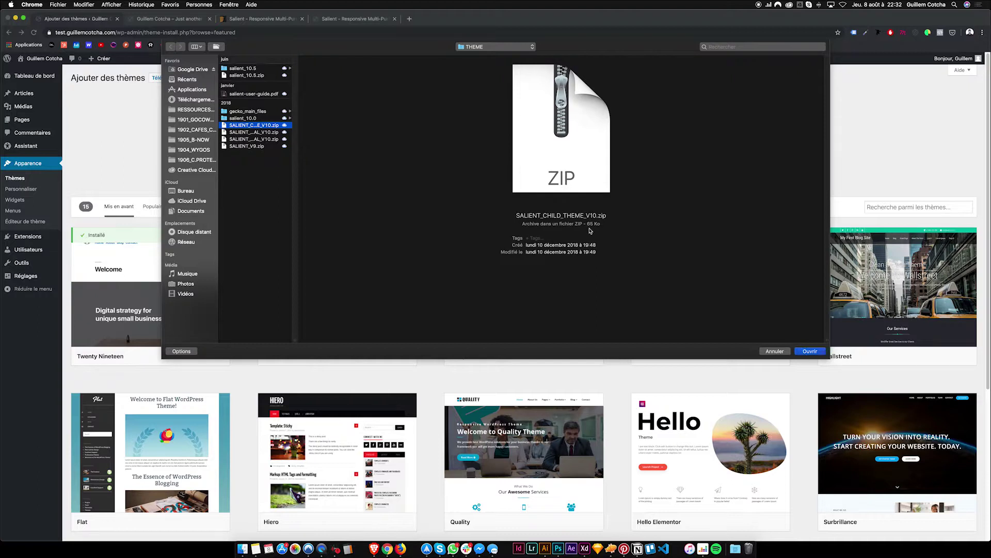
click(261, 139)
drag(585, 224, 614, 224)
click(268, 126)
click(810, 351)
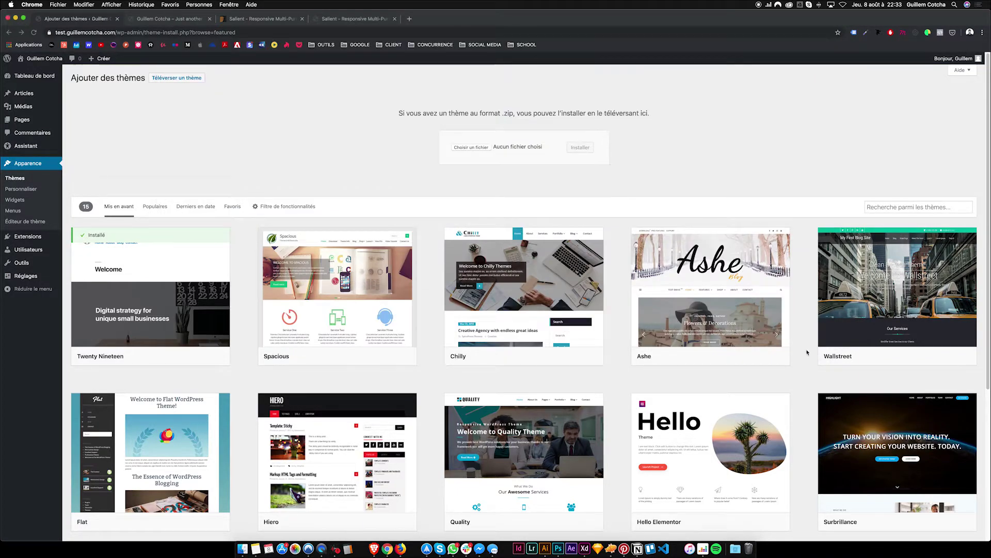
click(573, 148)
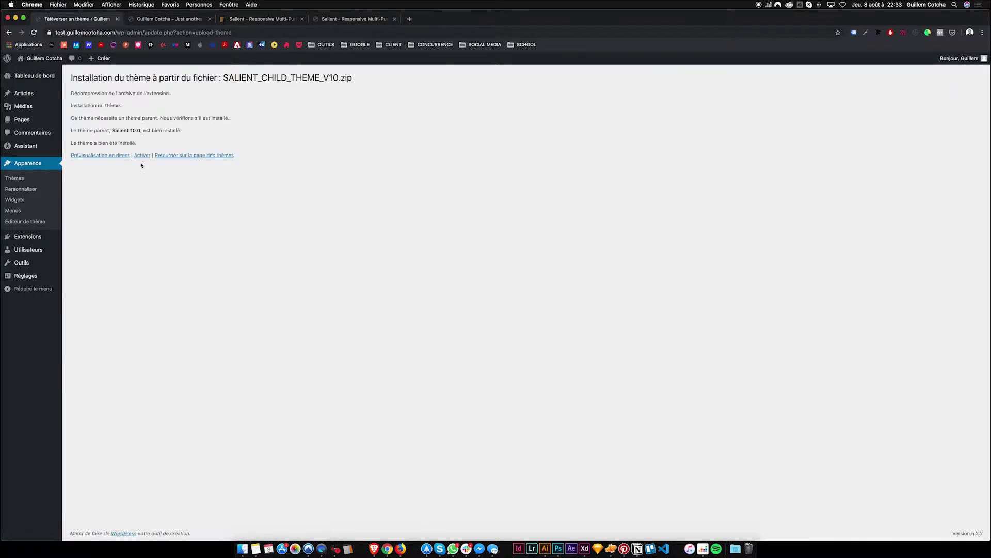
Step: Go back to the list of installed themes and activate Salient Child Theme
click(36, 178)
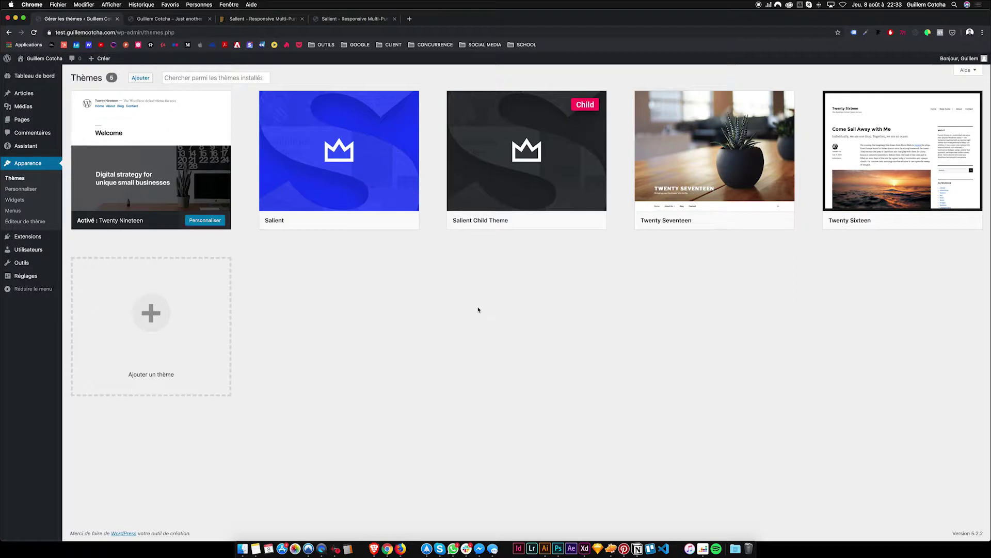
mouse_move(377, 135)
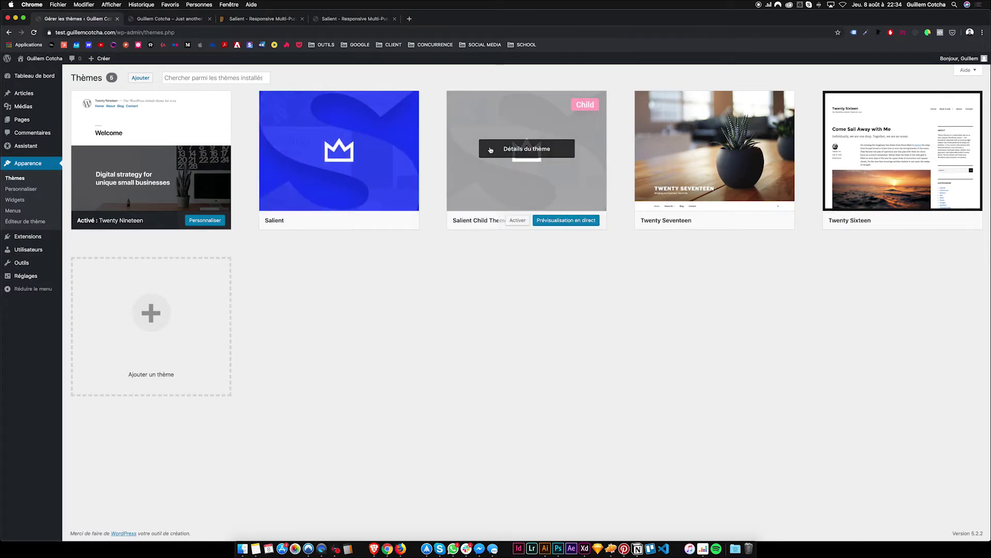
click(517, 221)
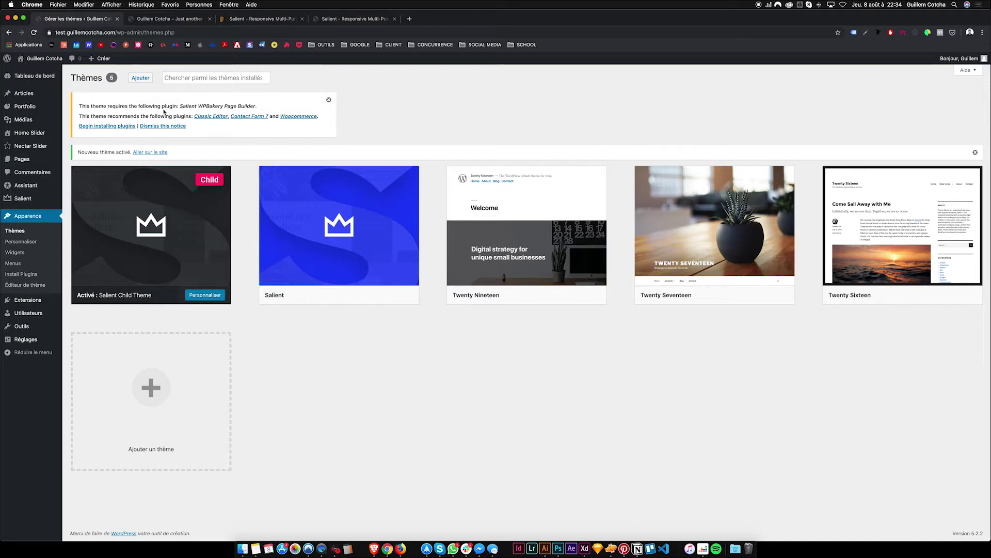
Step: Read the theme's plugin notice, and reload the site's public home page to check its appearance
drag(161, 106, 178, 106)
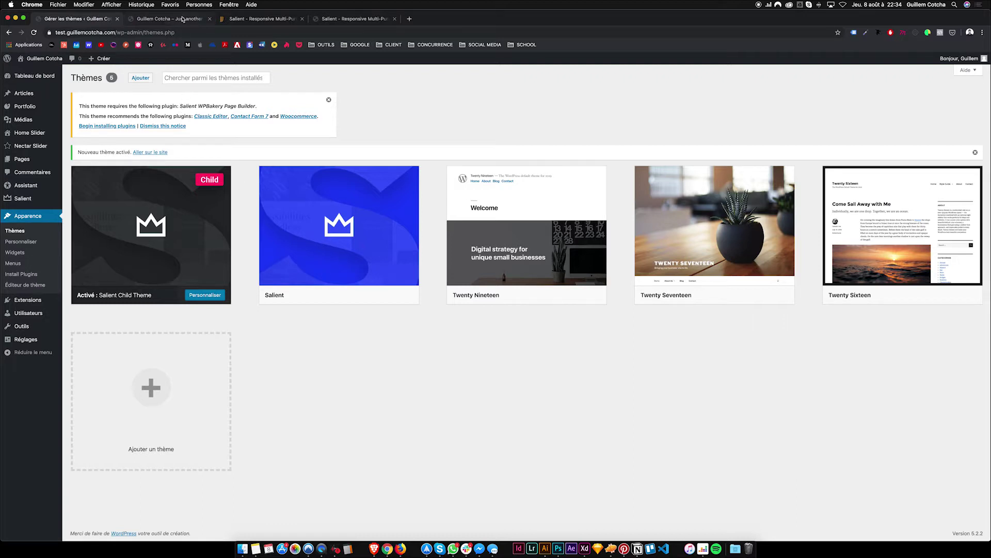
click(182, 19)
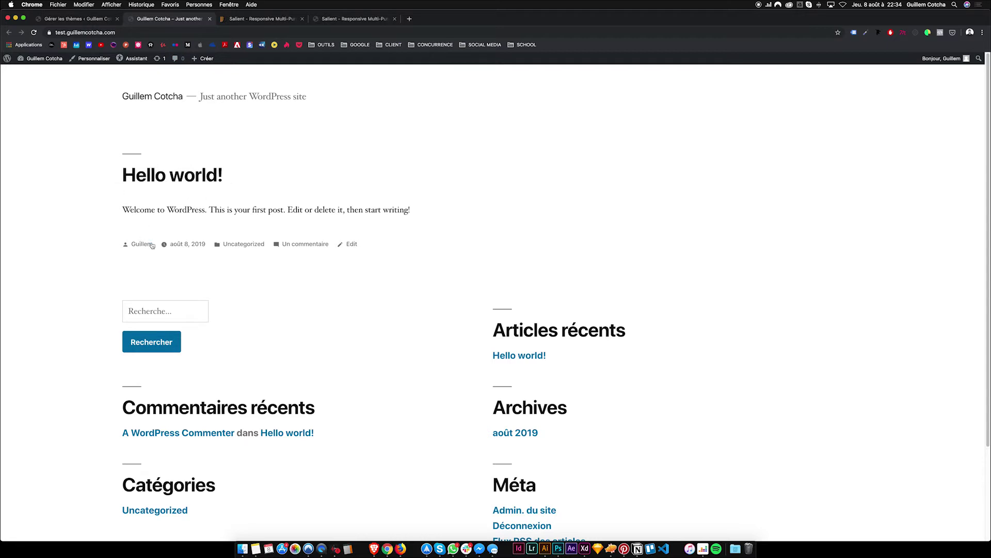
click(35, 32)
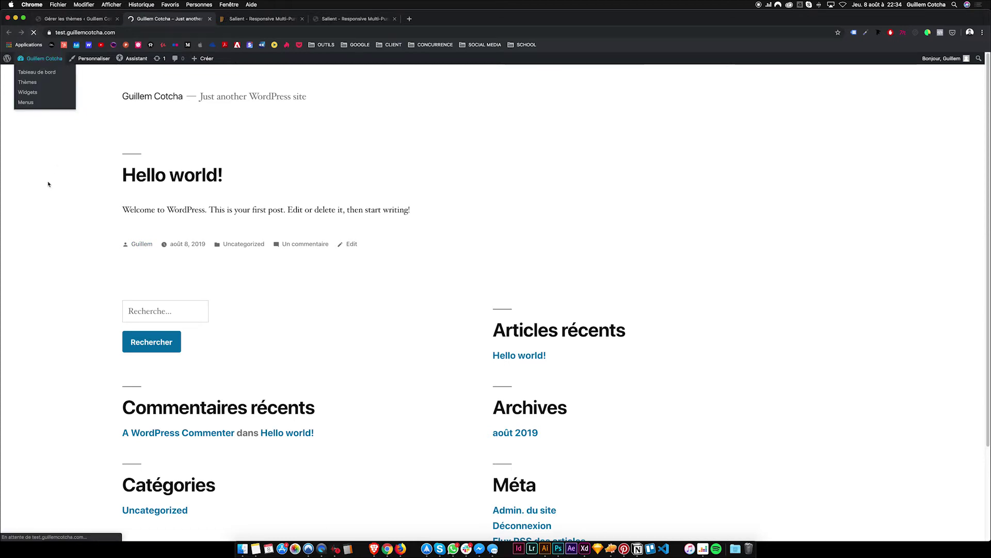